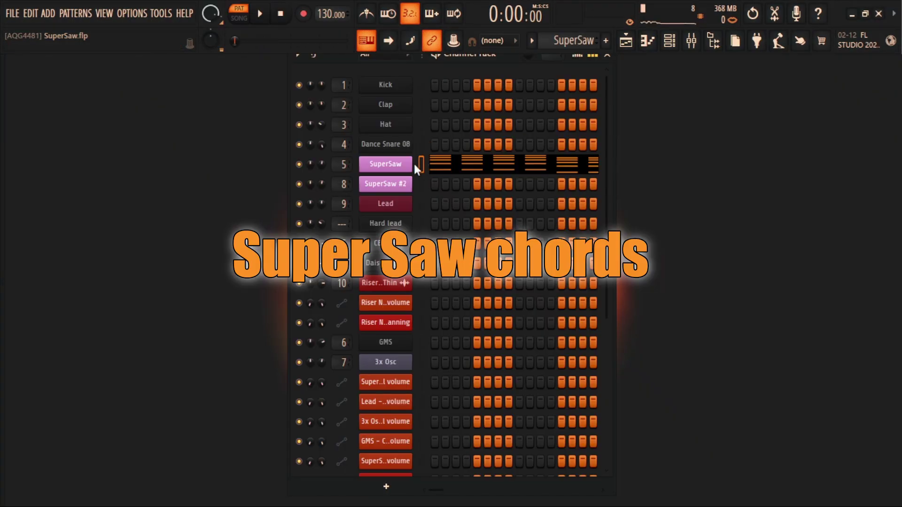
- Play the SuperSaw pattern and audition its chord notes in the piano roll
{"action": "key", "text": "space"}
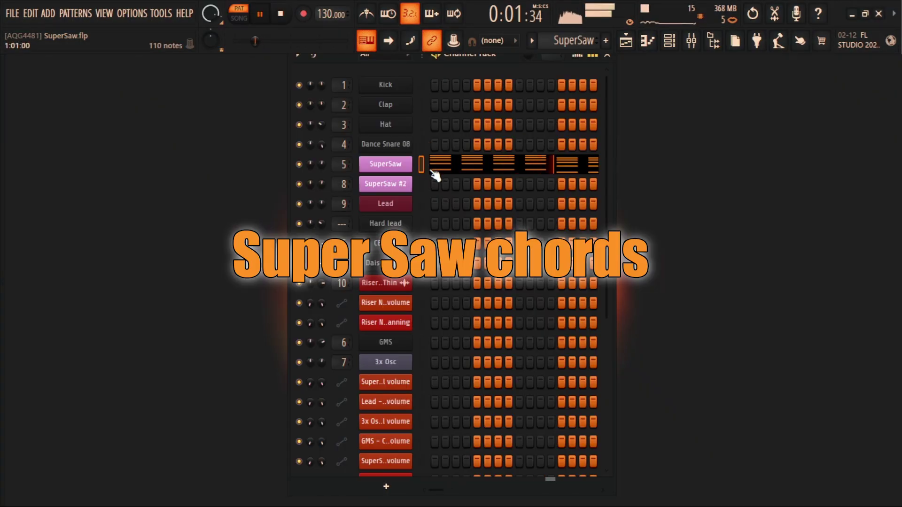
{"action": "left_click", "coordinate": [467, 170]}
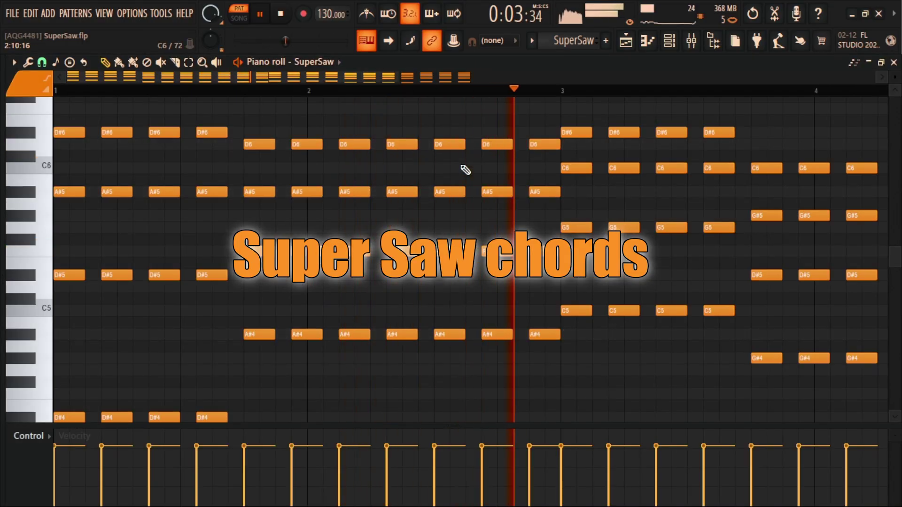
{"action": "key", "text": "space"}
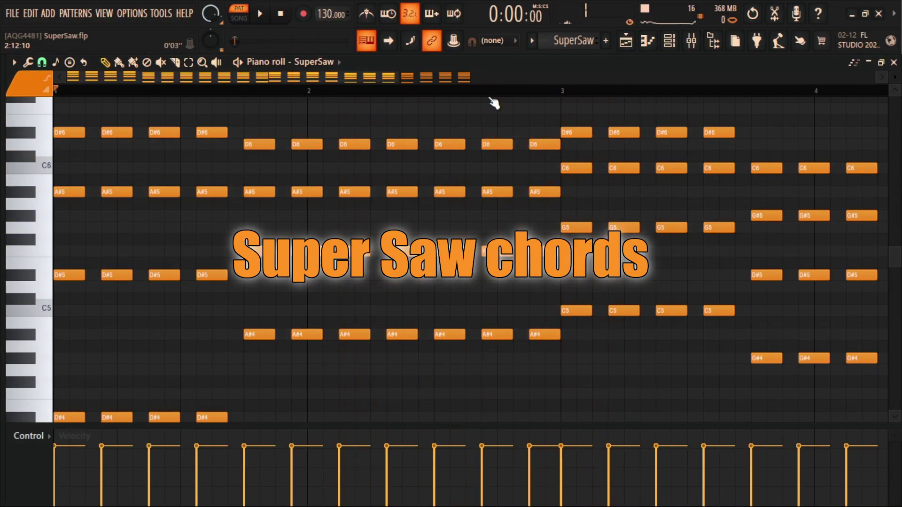
{"action": "left_click", "coordinate": [216, 62]}
{"action": "left_click_drag", "start_coordinate": [414, 142], "coordinate": [488, 121]}
{"action": "left_click", "coordinate": [758, 130]}
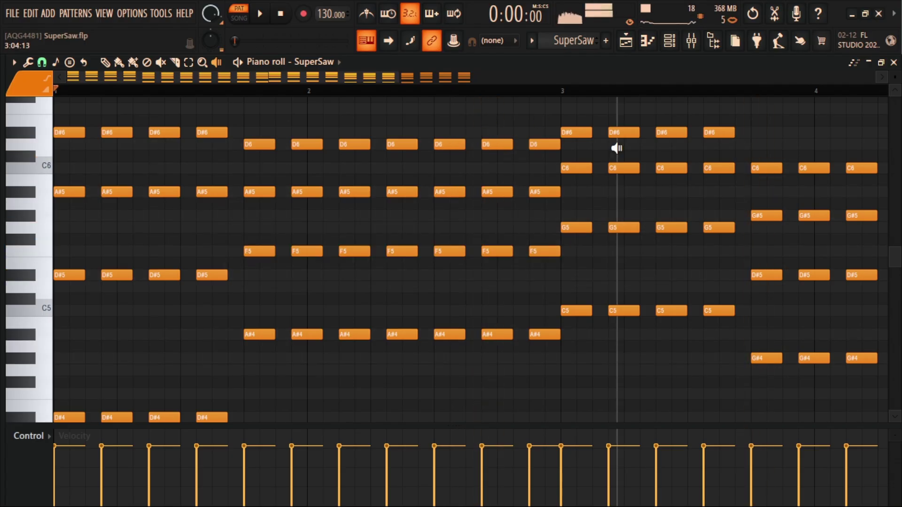
- Return to the channel rack and create a new pattern named "Supersaw 3"
{"action": "key", "text": "F7"}
{"action": "left_click", "coordinate": [606, 41]}
{"action": "type", "text": "Supersaw 3"}
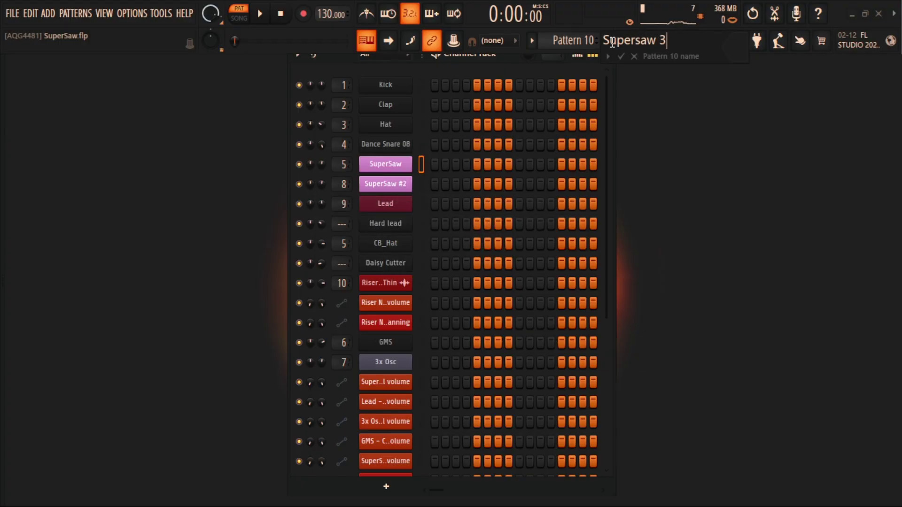
{"action": "key", "text": "Return"}
- Add a Harmor synth channel to the channel rack and load its Default preset
{"action": "scroll", "coordinate": [415, 432], "scroll_direction": "down", "scroll_amount": 5}
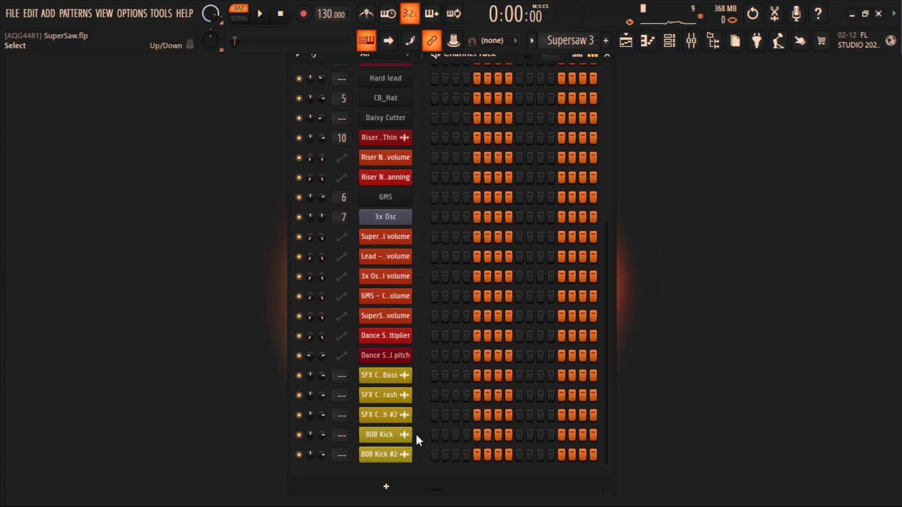
{"action": "left_click", "coordinate": [376, 490]}
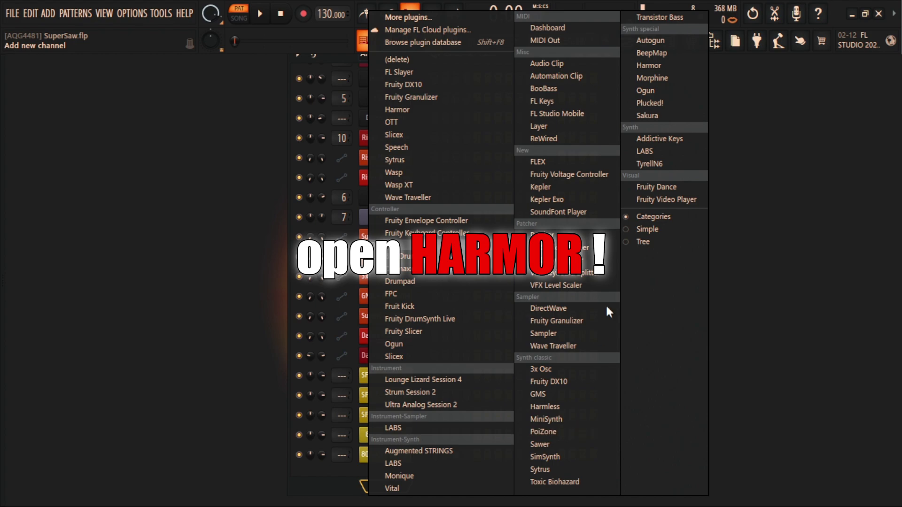
{"action": "left_click", "coordinate": [655, 66]}
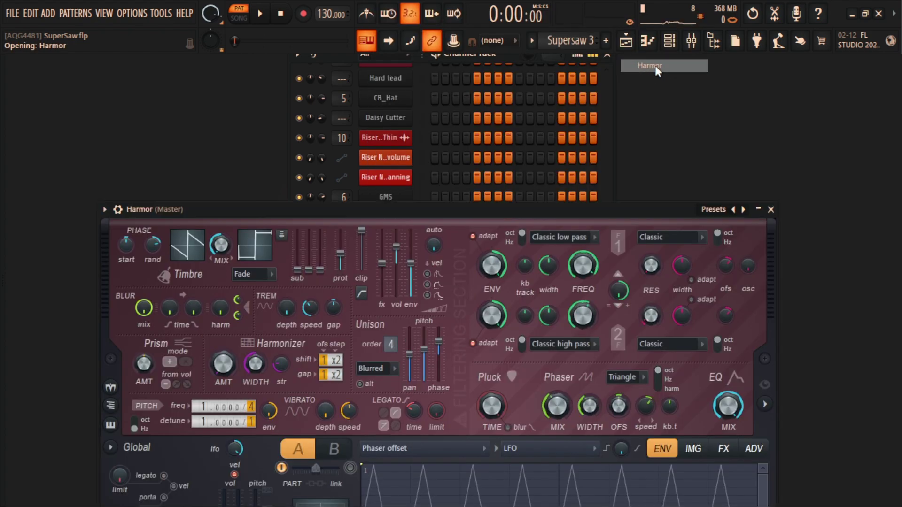
{"action": "left_click", "coordinate": [702, 208]}
{"action": "left_click", "coordinate": [732, 258]}
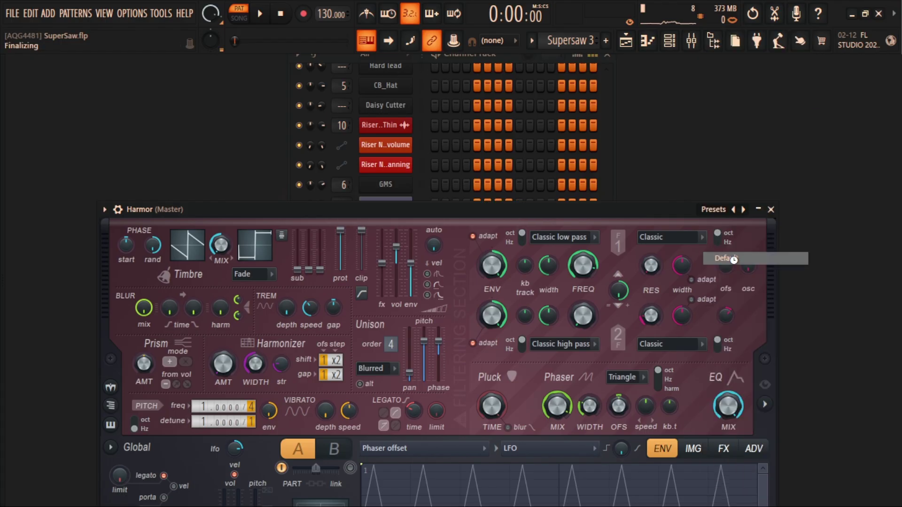
- Close the Harmor window and paste the copied SuperSaw chord notes into the new Default channel
{"action": "left_click_drag", "start_coordinate": [542, 205], "coordinate": [545, 59]}
{"action": "left_click", "coordinate": [775, 61]}
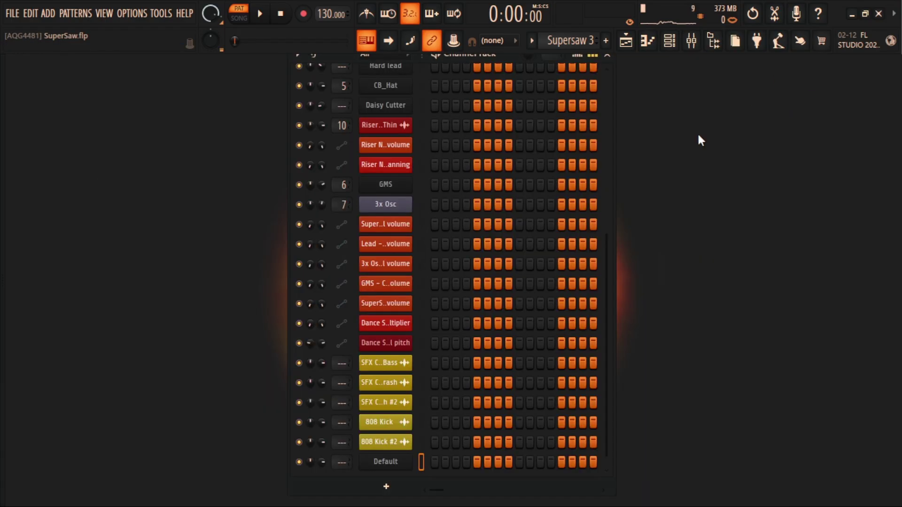
{"action": "scroll", "coordinate": [412, 397], "scroll_direction": "down", "scroll_amount": 2}
{"action": "key", "text": "ctrl+v"}
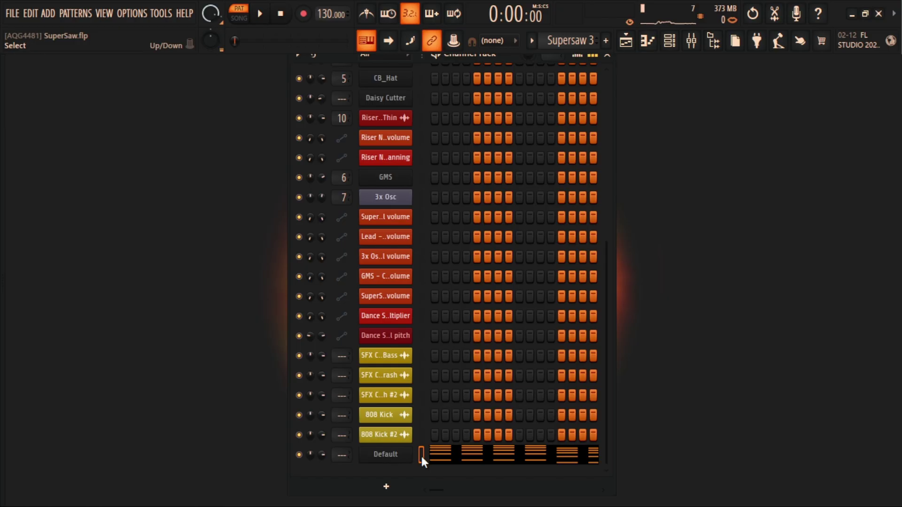
- Reopen the Default channel's Harmor, lower its channel volume slightly during playback, and hide the wrapper settings
{"action": "left_click", "coordinate": [385, 455]}
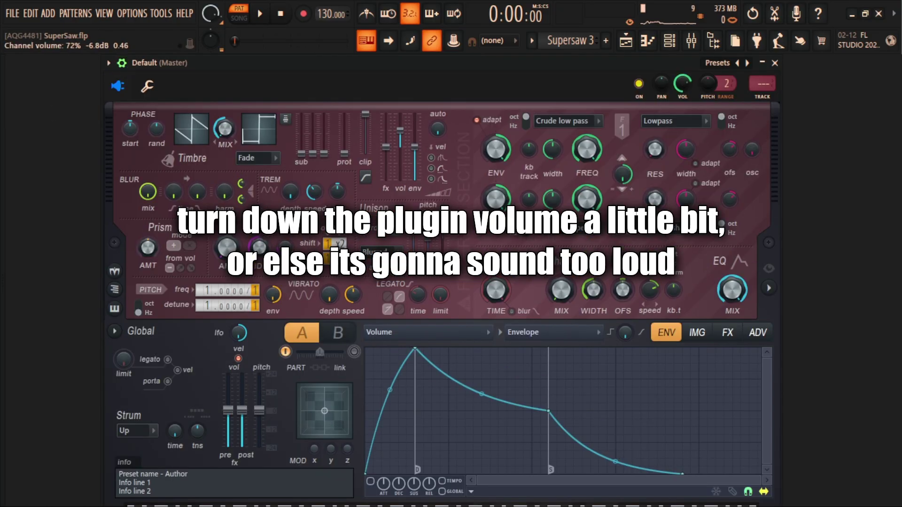
{"action": "key", "text": "space"}
{"action": "left_click_drag", "start_coordinate": [681, 86], "coordinate": [682, 94]}
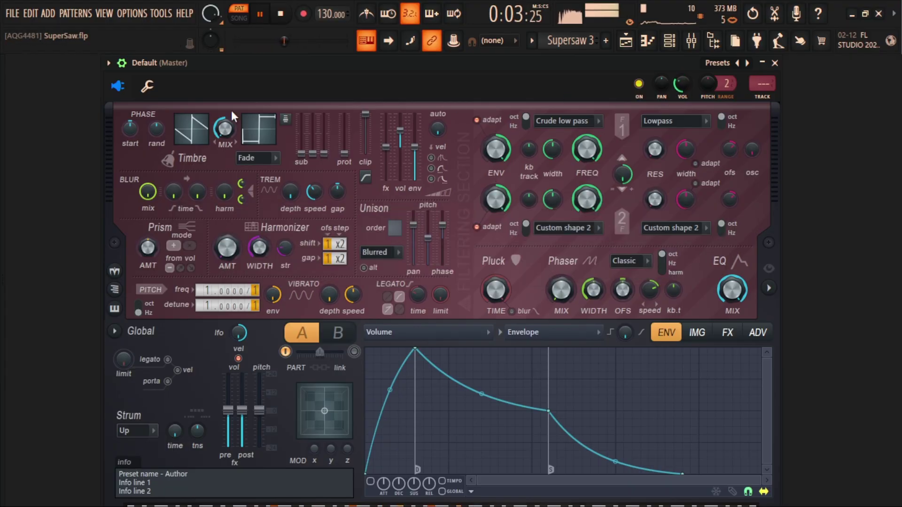
{"action": "key", "text": "space"}
{"action": "left_click", "coordinate": [143, 84]}
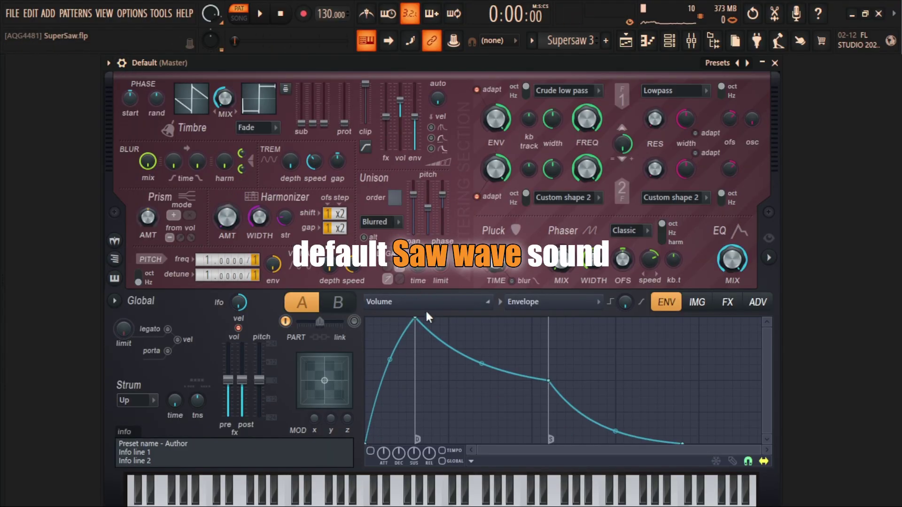
- Audition single notes and lower Harmor's filter 1 frequency to about 62%
{"action": "key", "text": "z"}
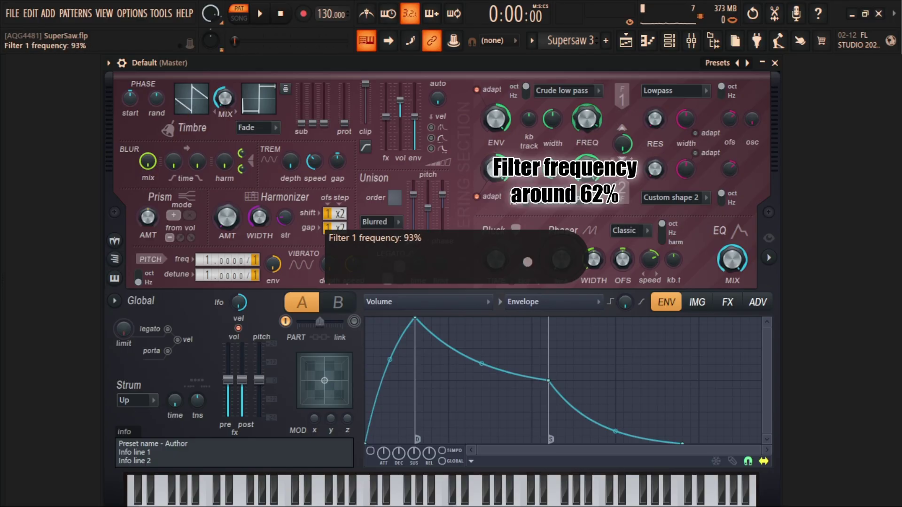
{"action": "key", "text": "q"}
{"action": "left_click_drag", "start_coordinate": [587, 119], "coordinate": [590, 125]}
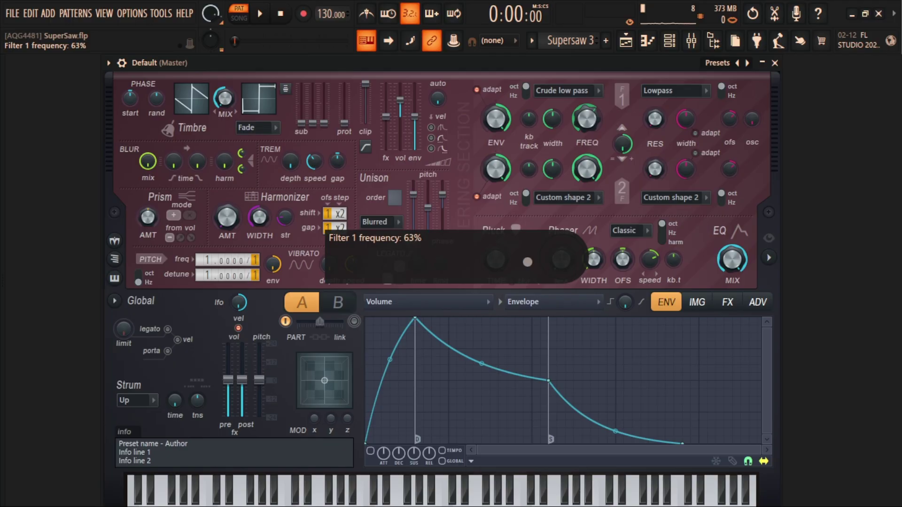
{"action": "left_click_drag", "start_coordinate": [586, 120], "coordinate": [586, 119]}
- Raise filter 1's width and keyboard tracking in part A, auditioning the sound with test notes
{"action": "key", "text": "q"}
{"action": "key", "text": "q"}
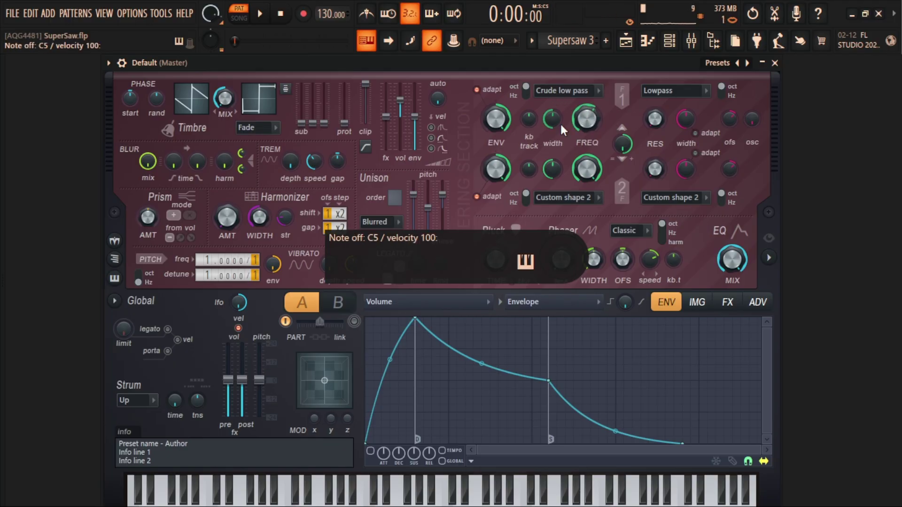
{"action": "key", "text": "q"}
{"action": "left_click_drag", "start_coordinate": [547, 119], "coordinate": [548, 111]}
{"action": "left_click_drag", "start_coordinate": [547, 111], "coordinate": [526, 116]}
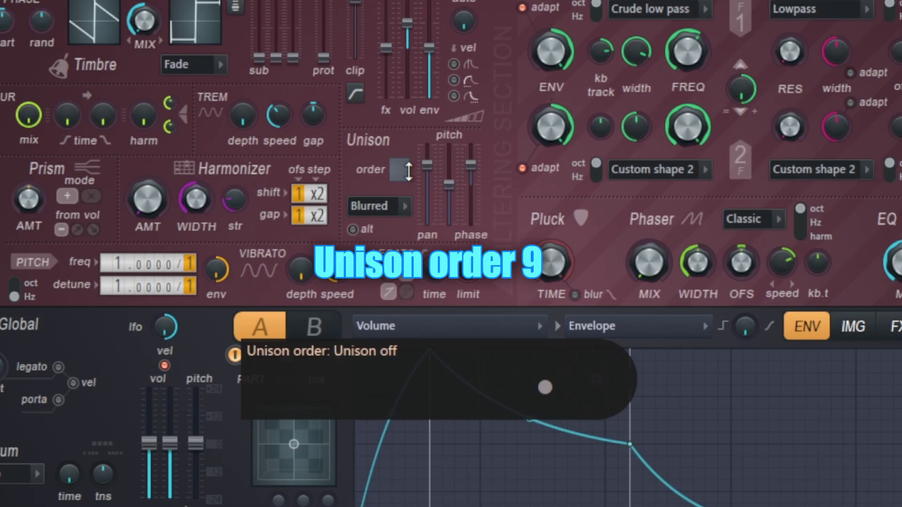
- Set part A's unison order to 9, raise unison panning, lower pitch thickness, fine-tune the phase, and play the result
{"action": "left_click_drag", "start_coordinate": [400, 197], "coordinate": [401, 192]}
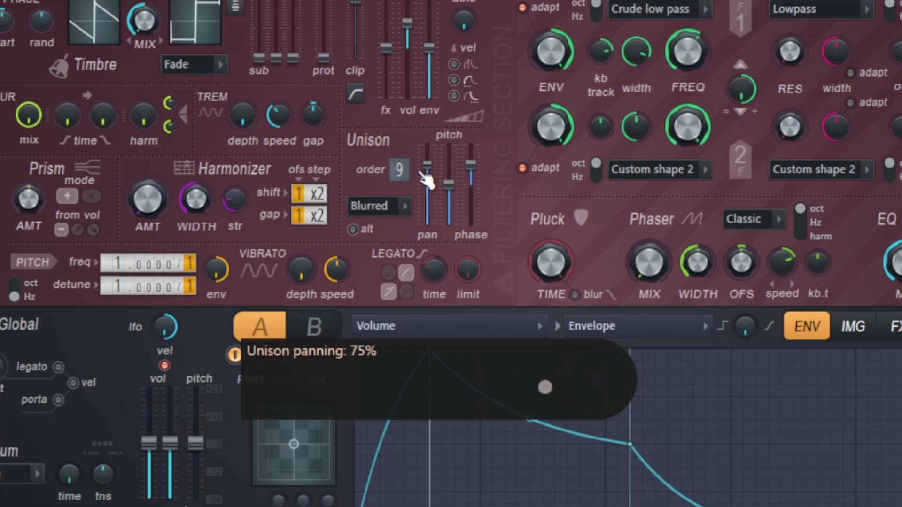
{"action": "mouse_move", "coordinate": [426, 178]}
{"action": "left_mouse_down"}
{"action": "mouse_move", "coordinate": [428, 219]}
{"action": "mouse_move", "coordinate": [428, 163]}
{"action": "left_mouse_up"}
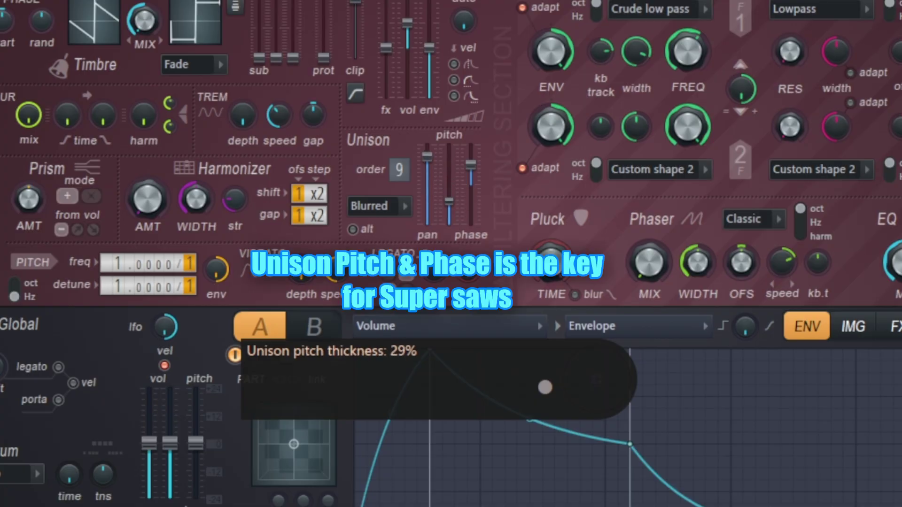
{"action": "left_click_drag", "start_coordinate": [449, 207], "coordinate": [449, 209]}
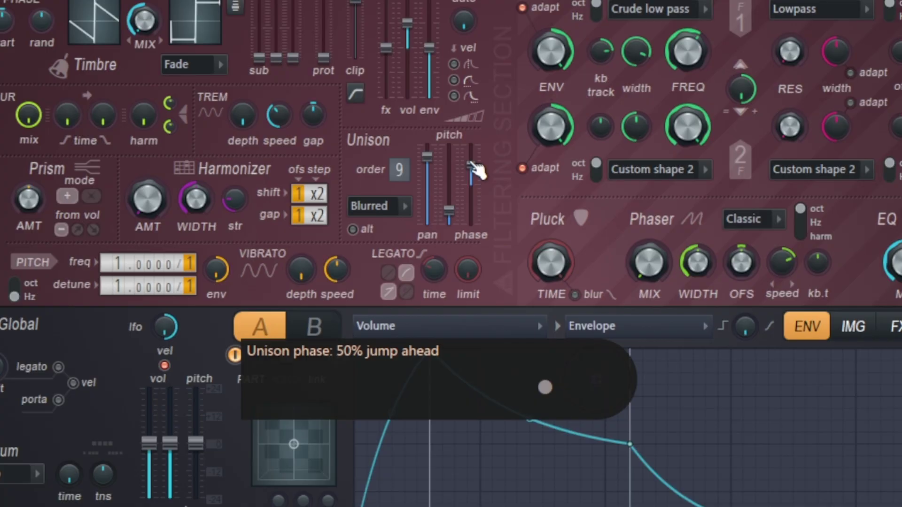
{"action": "left_click_drag", "start_coordinate": [471, 165], "coordinate": [471, 164]}
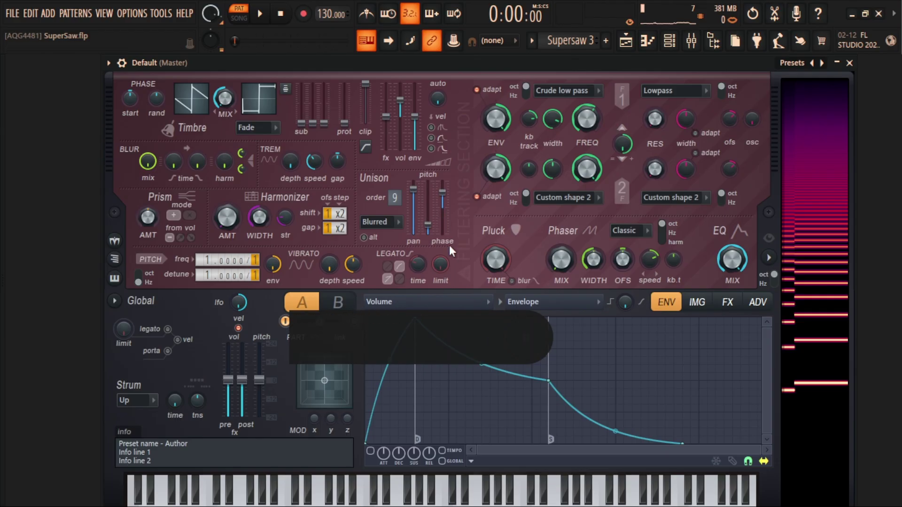
{"action": "key", "text": "space"}
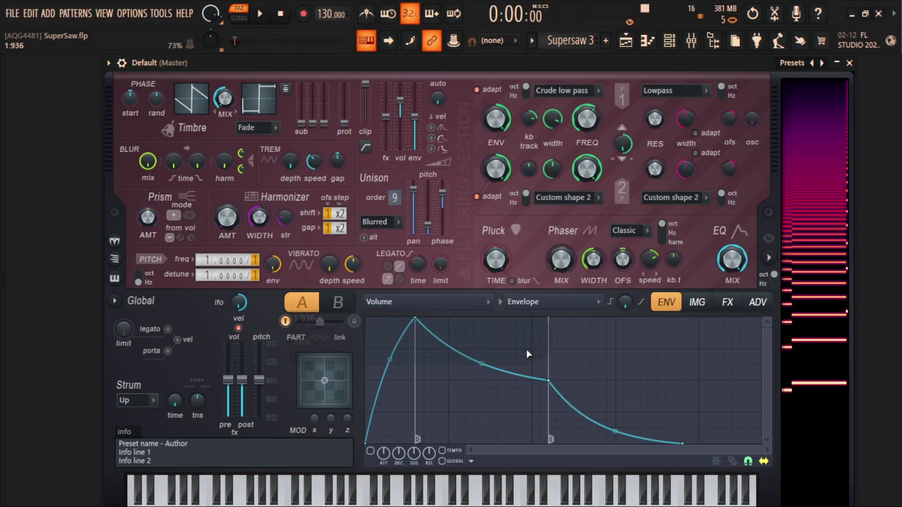
- Switch to Harmor's part B with only that part enabled, set its unison order to 9, and audition it
{"action": "left_click", "coordinate": [337, 302]}
{"action": "left_click", "coordinate": [354, 321]}
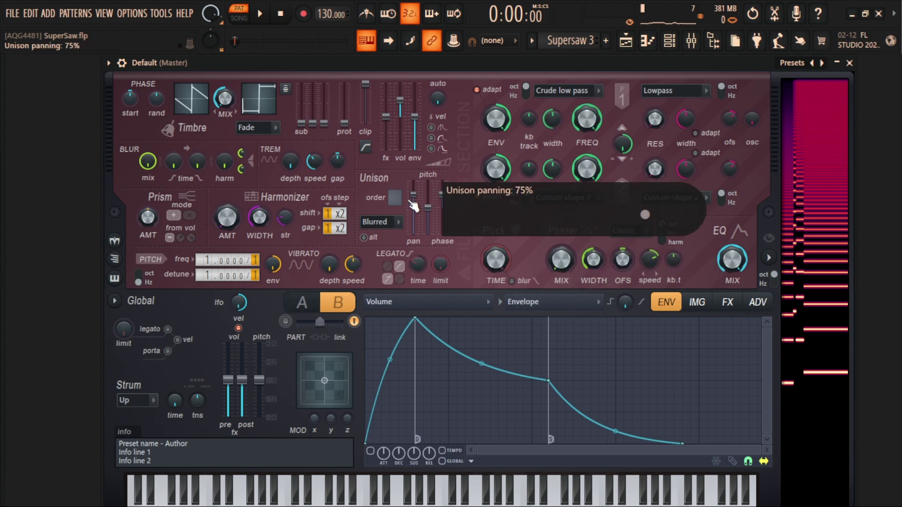
{"action": "left_click_drag", "start_coordinate": [400, 201], "coordinate": [400, 199]}
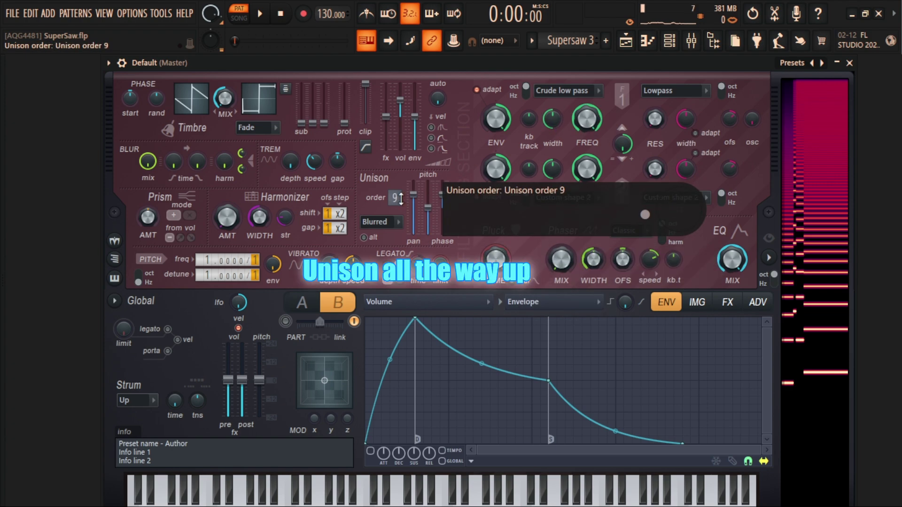
{"action": "key", "text": "space"}
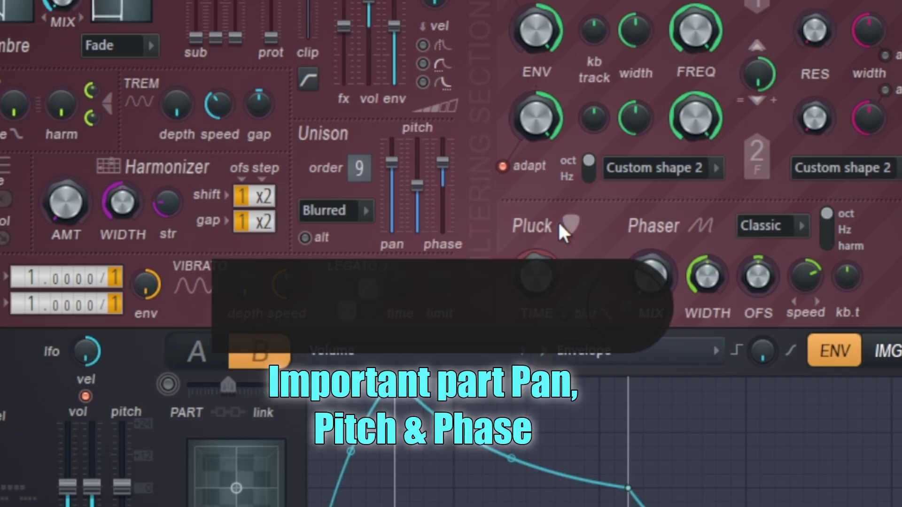
- Set part B's unison panning to maximum, raise pitch thickness, fine-tune the phase, and slightly lower the Prism amount
{"action": "left_click_drag", "start_coordinate": [396, 169], "coordinate": [395, 144]}
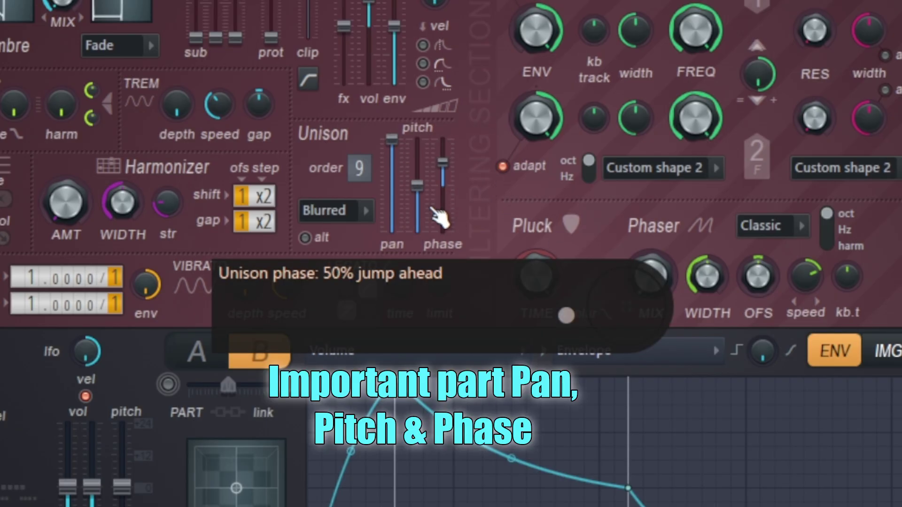
{"action": "left_click_drag", "start_coordinate": [417, 186], "coordinate": [418, 182]}
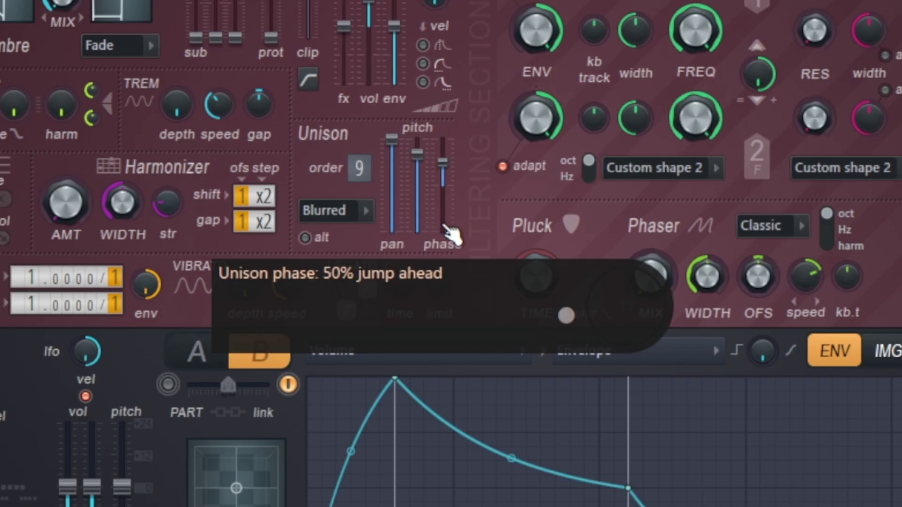
{"action": "left_click_drag", "start_coordinate": [444, 163], "coordinate": [444, 161]}
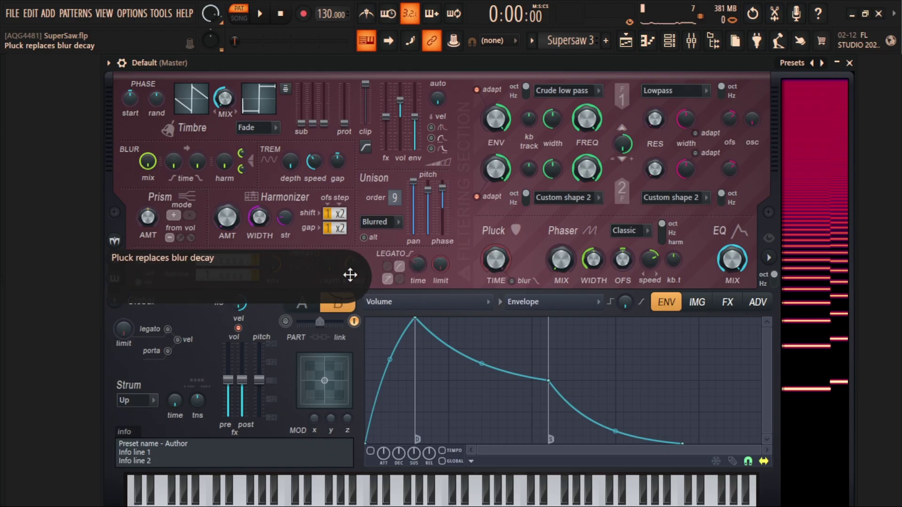
{"action": "left_click_drag", "start_coordinate": [145, 219], "coordinate": [145, 226]}
- Play the pattern, enable part A alongside part B, and switch between both parts to review their settings
{"action": "key", "text": "space"}
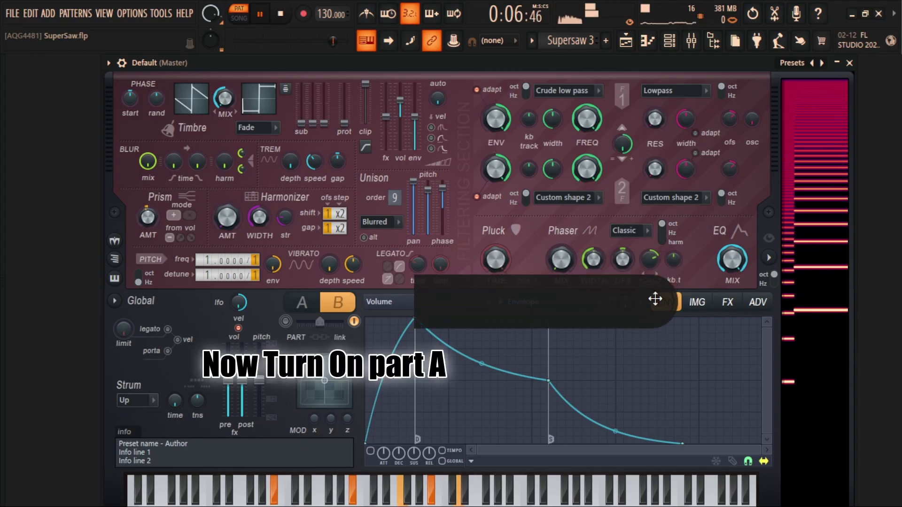
{"action": "left_click", "coordinate": [285, 321]}
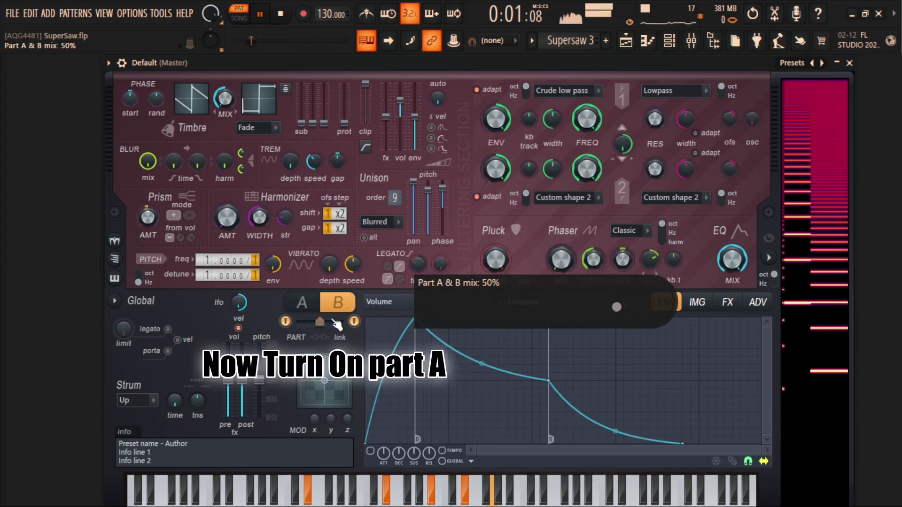
{"action": "left_click", "coordinate": [302, 303]}
{"action": "left_click", "coordinate": [338, 306]}
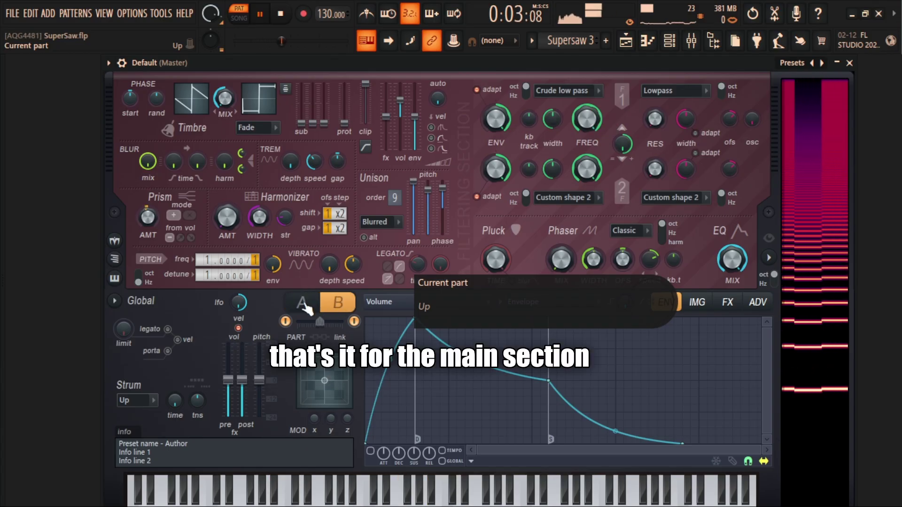
{"action": "left_click", "coordinate": [302, 303]}
{"action": "left_click", "coordinate": [337, 305]}
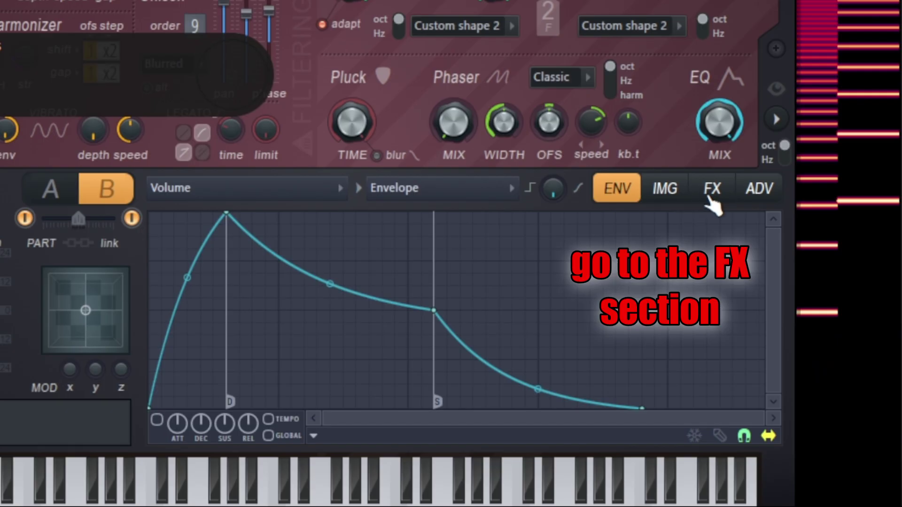
- Enable the delay effect in Harmor's FX section
{"action": "left_click", "coordinate": [711, 190]}
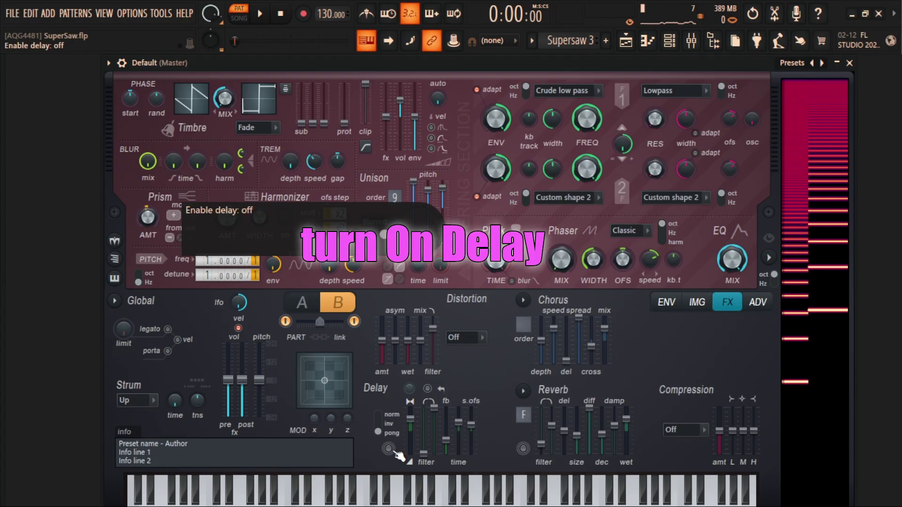
{"action": "left_click", "coordinate": [389, 449]}
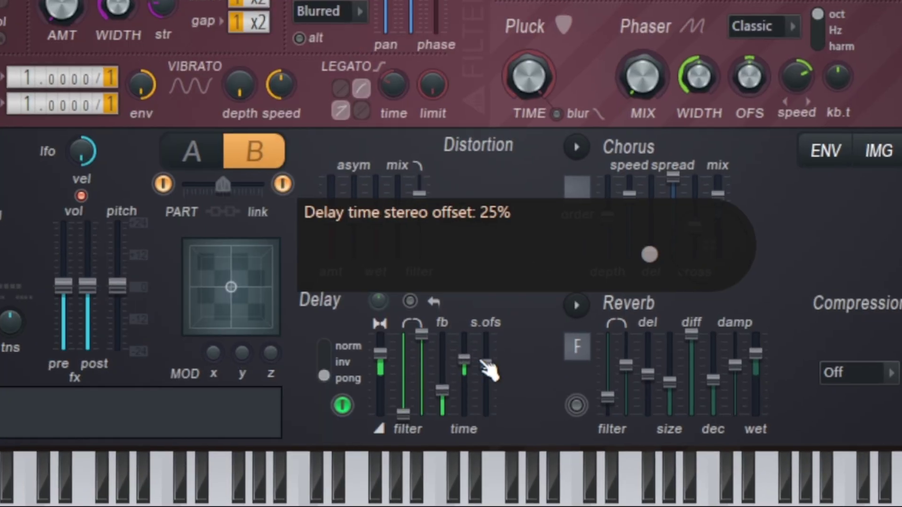
- Audition the delay, enable Harmor's reverb and raise its wet volume above 50%
{"action": "key", "text": "space"}
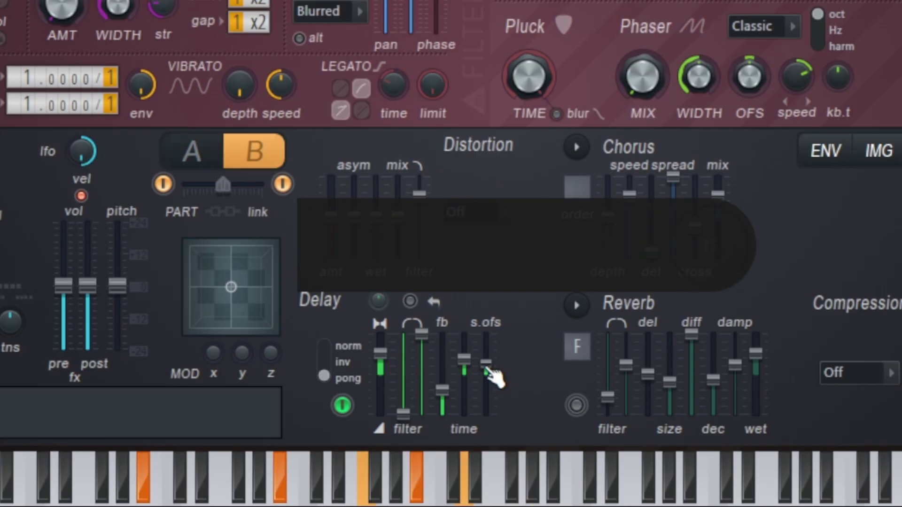
{"action": "left_click", "coordinate": [576, 405]}
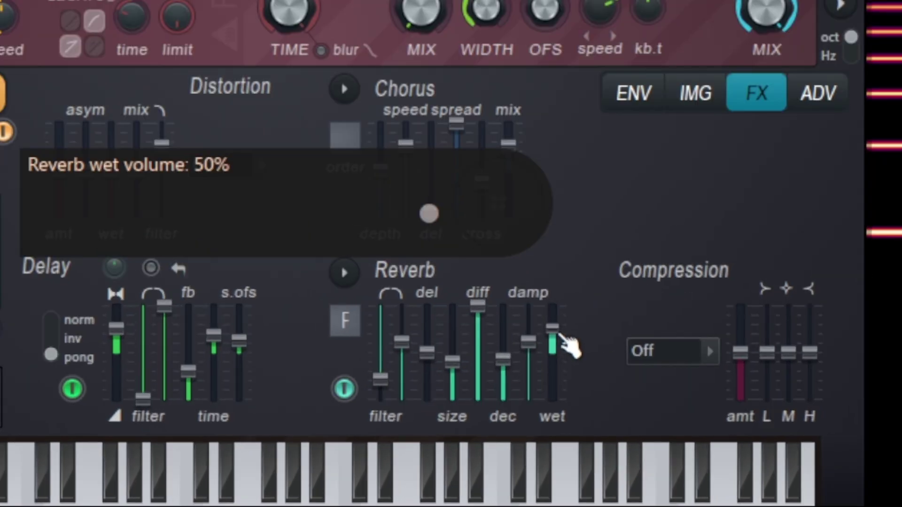
{"action": "left_click_drag", "start_coordinate": [551, 362], "coordinate": [550, 354]}
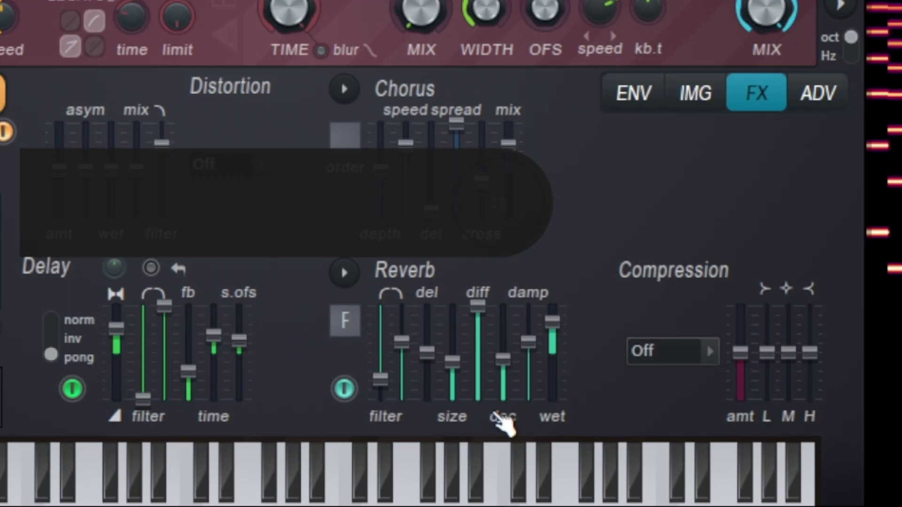
{"action": "left_click_drag", "start_coordinate": [533, 362], "coordinate": [520, 355]}
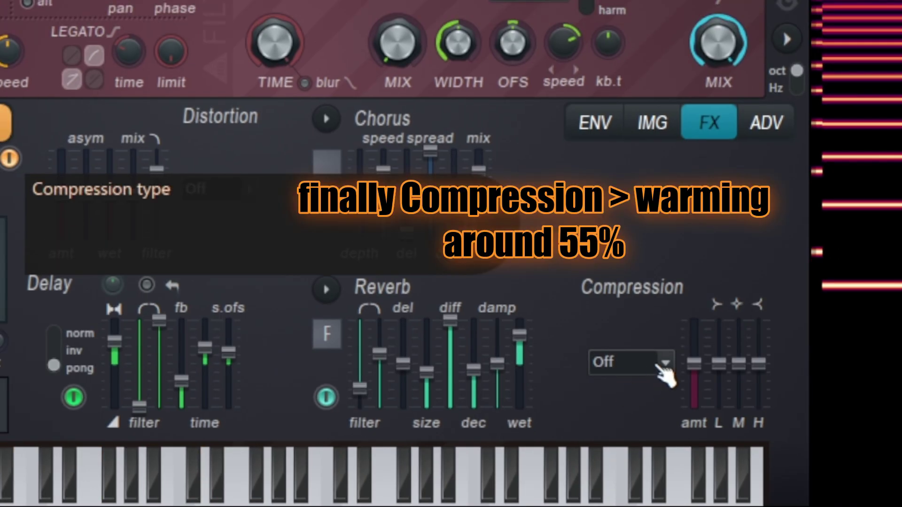
- Set Harmor's compression type to Warming with an amount of around 55%
{"action": "left_click", "coordinate": [692, 356]}
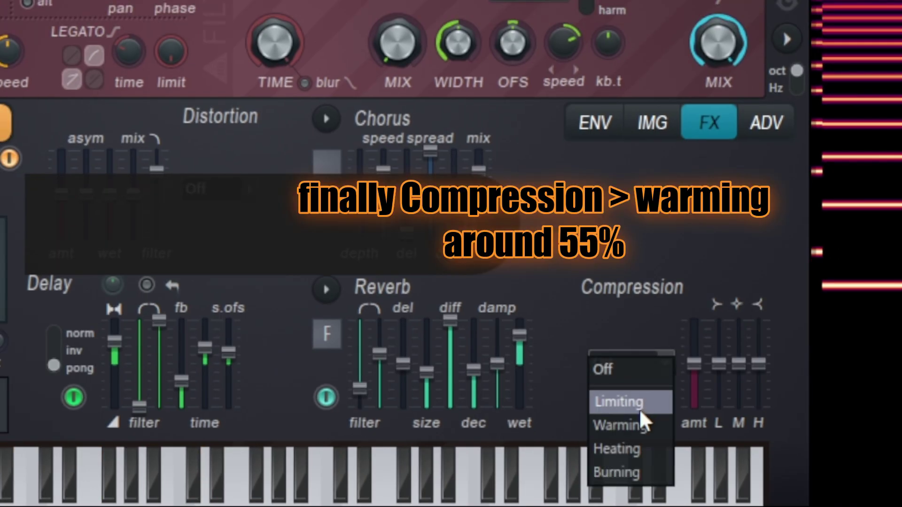
{"action": "left_click", "coordinate": [644, 424]}
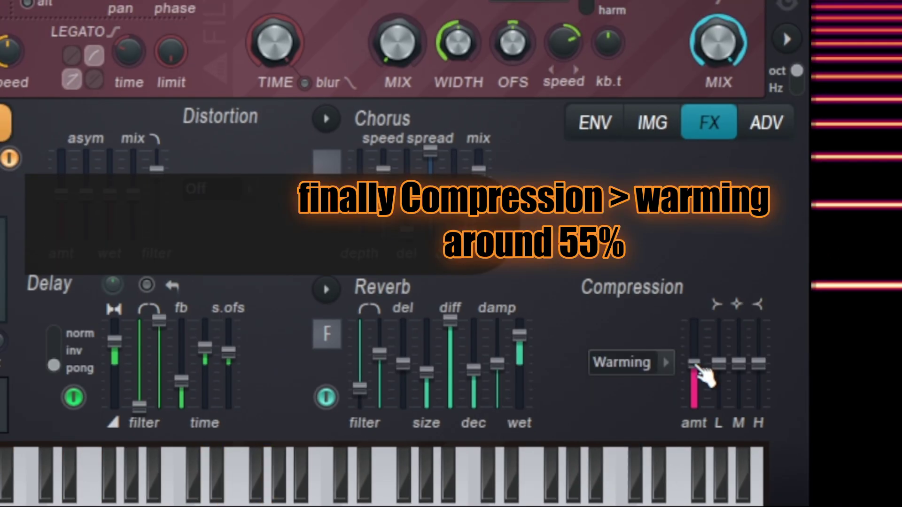
{"action": "left_click_drag", "start_coordinate": [698, 373], "coordinate": [691, 389]}
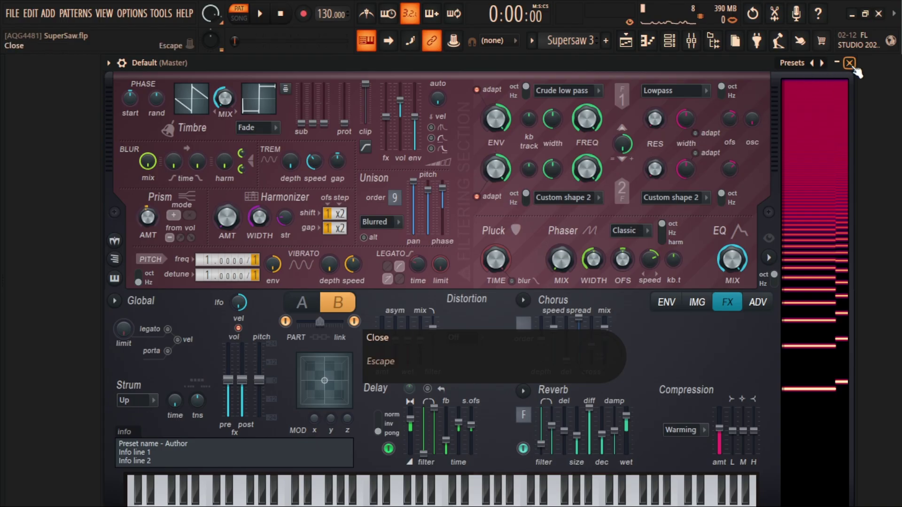
- Close Harmor, set the Default channel's volume to 54% in the Channel Rack, and audition the pattern
{"action": "left_click", "coordinate": [850, 62]}
{"action": "left_click_drag", "start_coordinate": [291, 433], "coordinate": [291, 423]}
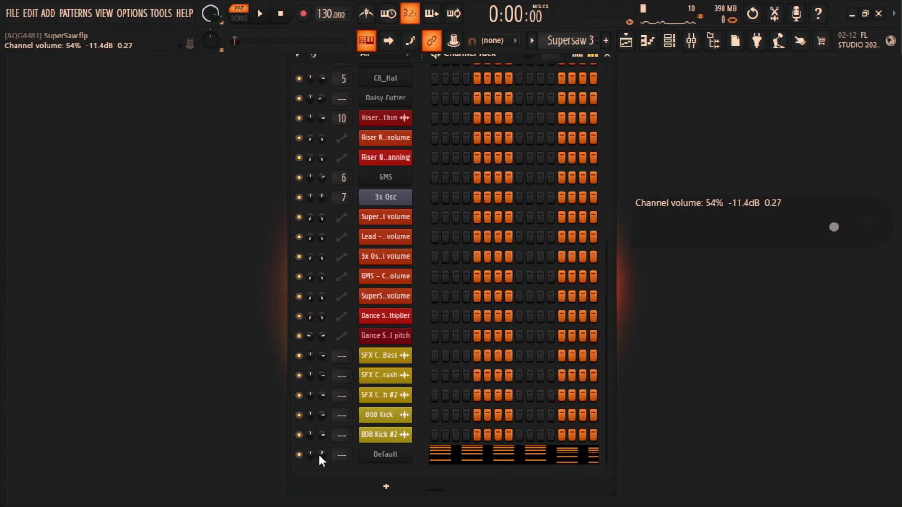
{"action": "key", "text": "space"}
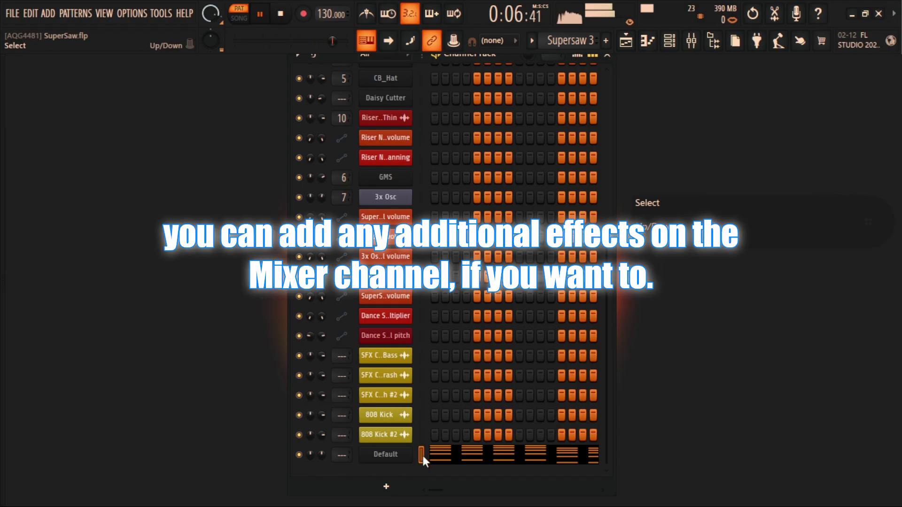
{"action": "key", "text": "space"}
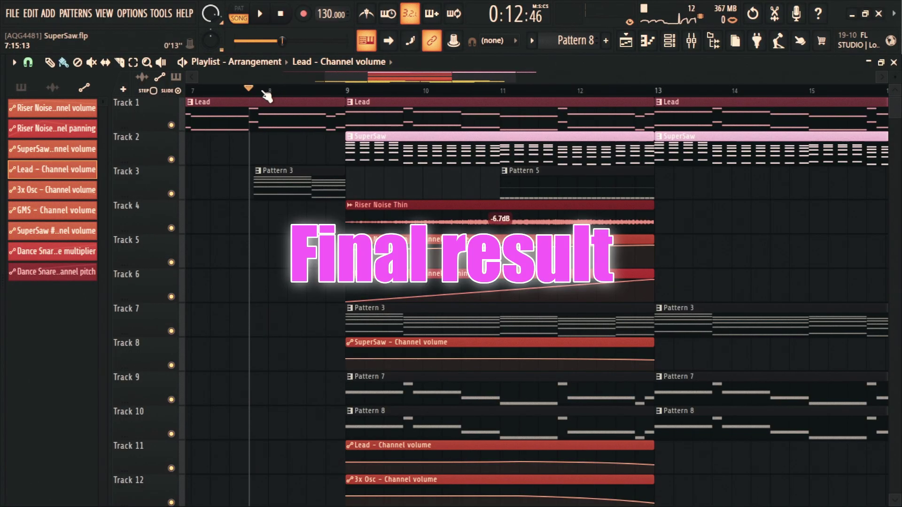
- Play the full arrangement in the Playlist from between bars 7 and 8 to hear the super saw in context
{"action": "key", "text": "space"}
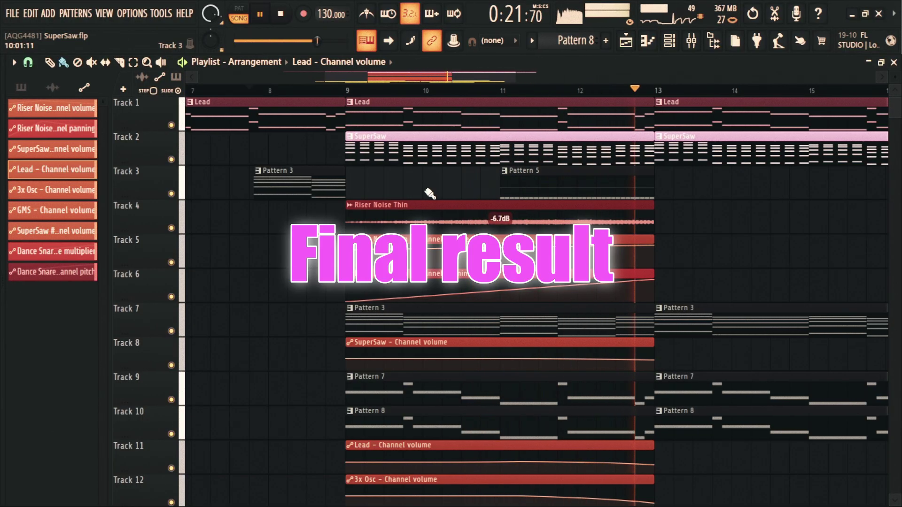
{"action": "key", "text": "space"}
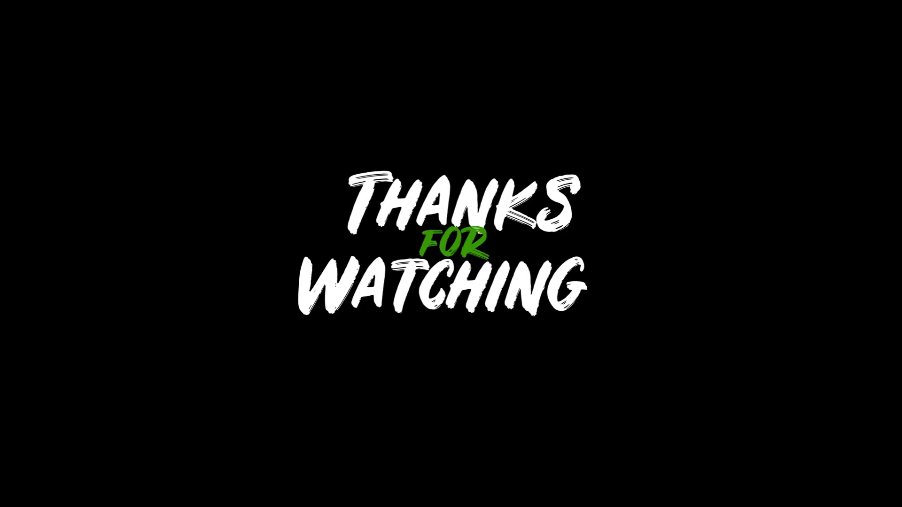